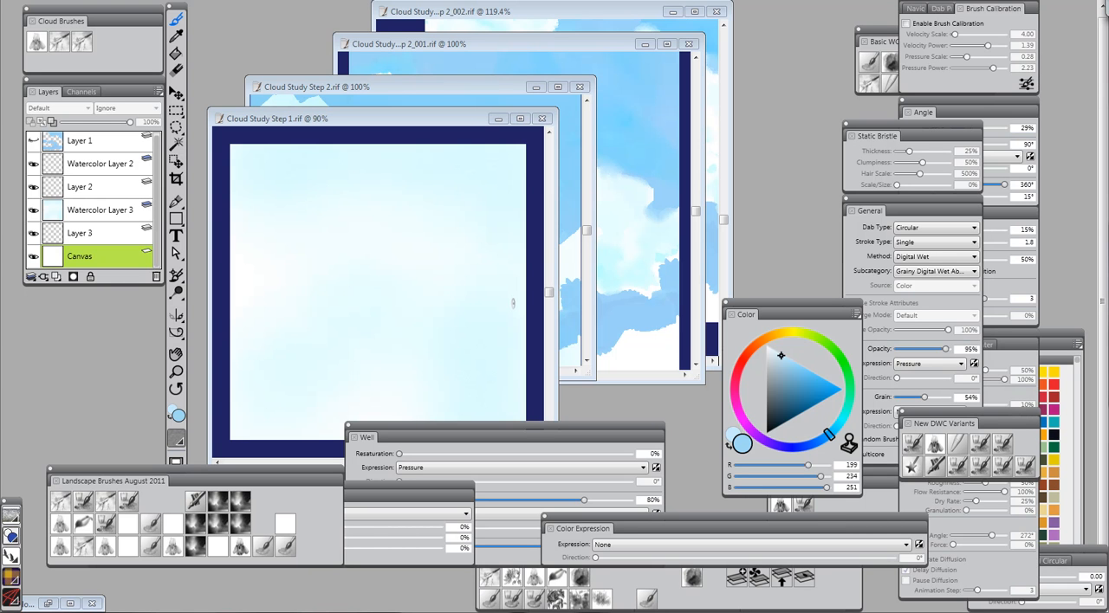
Choose the first cloud brush, select Watercolor Layer 3 in Cloud Study Step 1, and lower the layer's opacity to about 63%
click(37, 43)
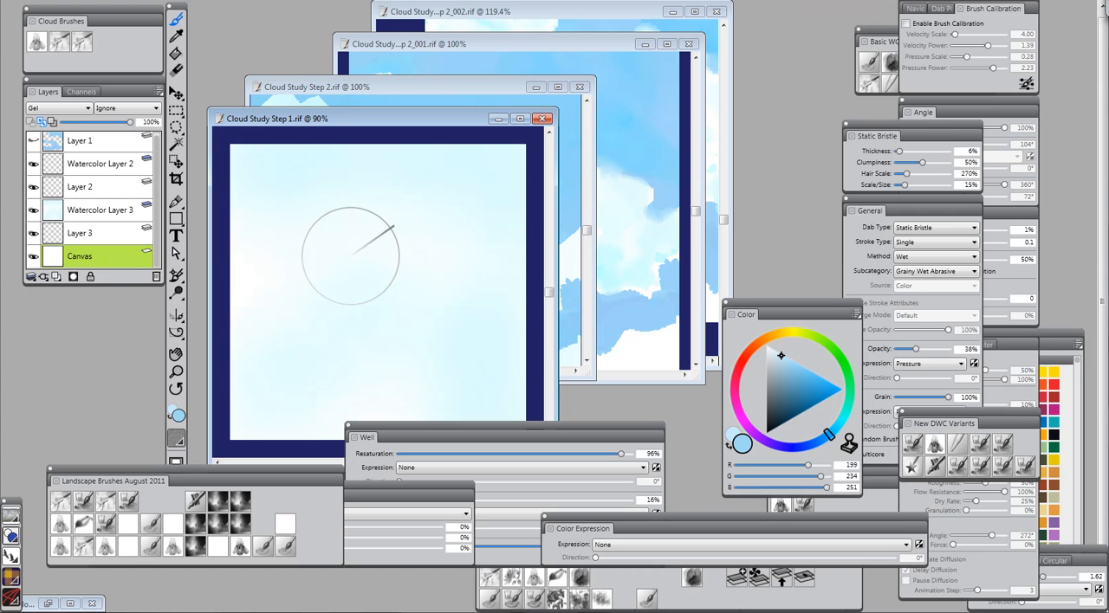
click(133, 211)
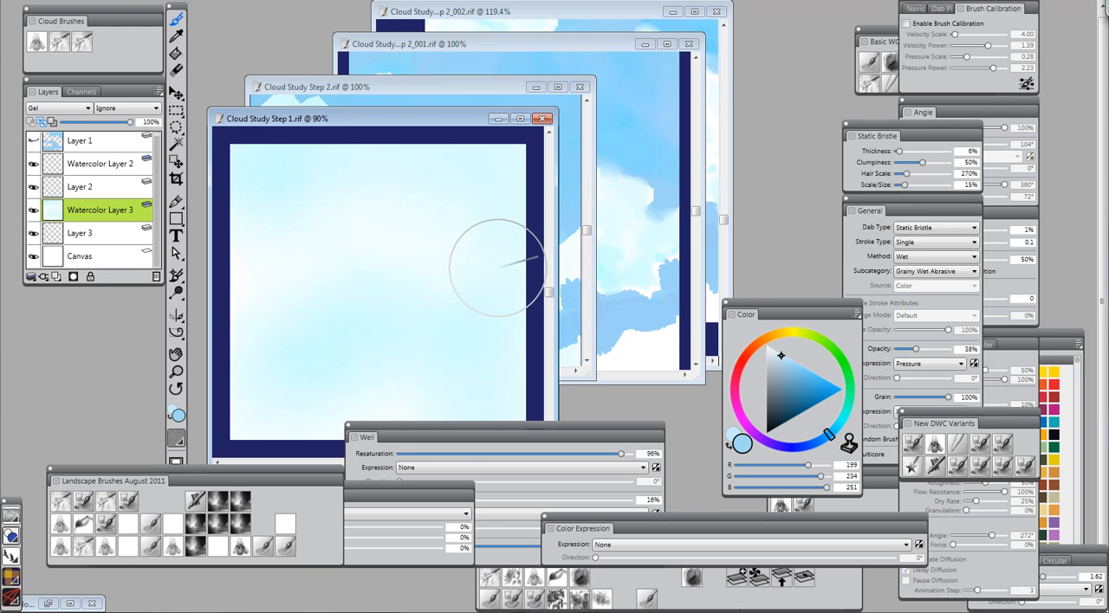
click(105, 122)
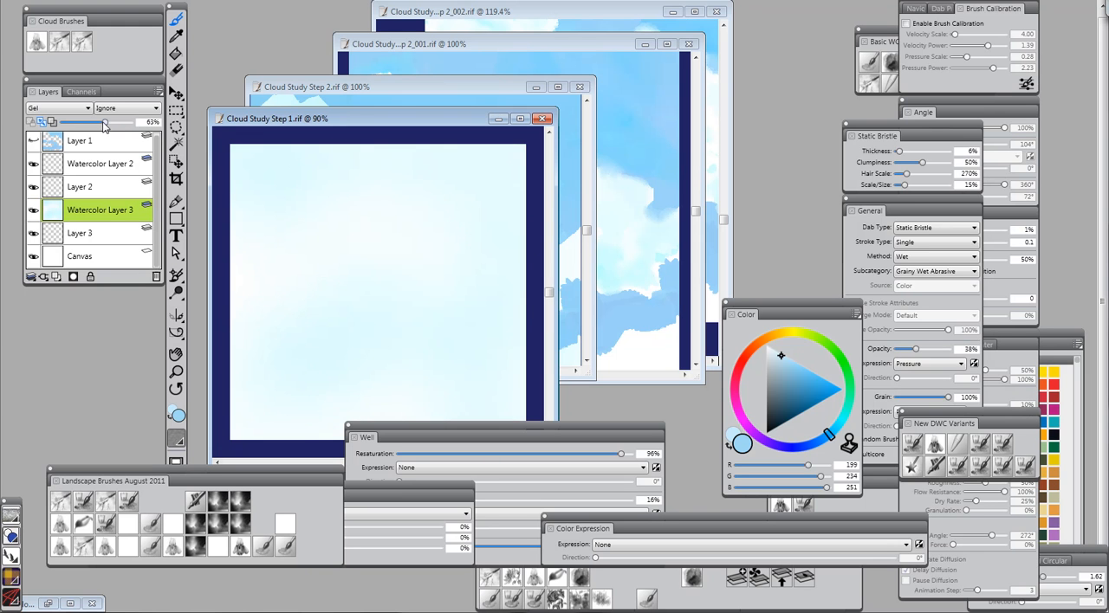
drag(105, 122, 101, 122)
click(105, 122)
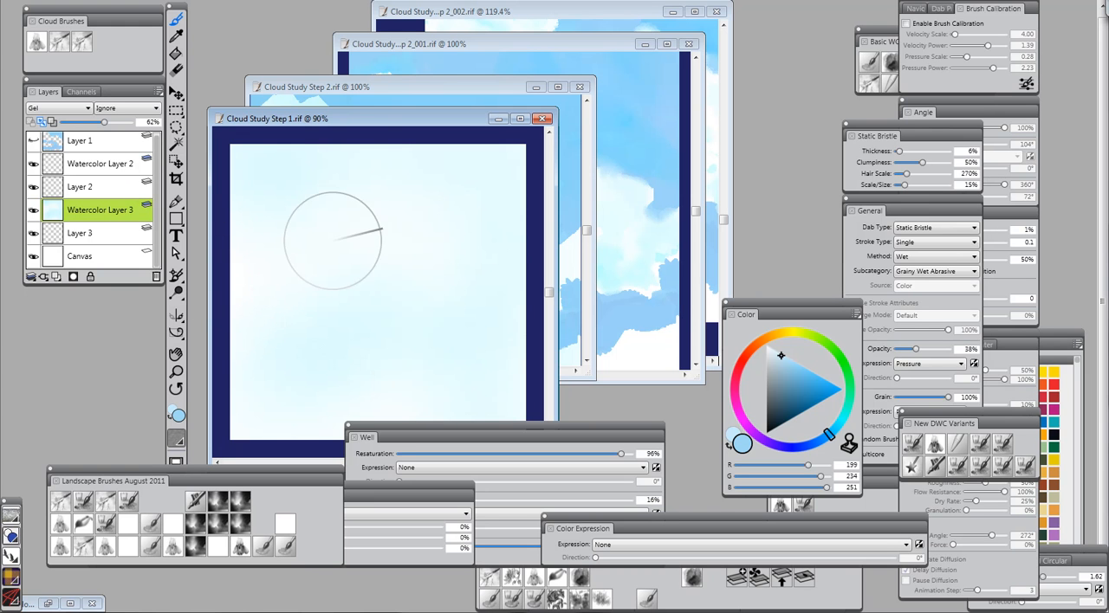
Minimize Cloud Study Step 1 and, with the second cloud brush, push sky blue into the upper cloud edges on Layer 1 of Cloud Study Step 2
click(498, 120)
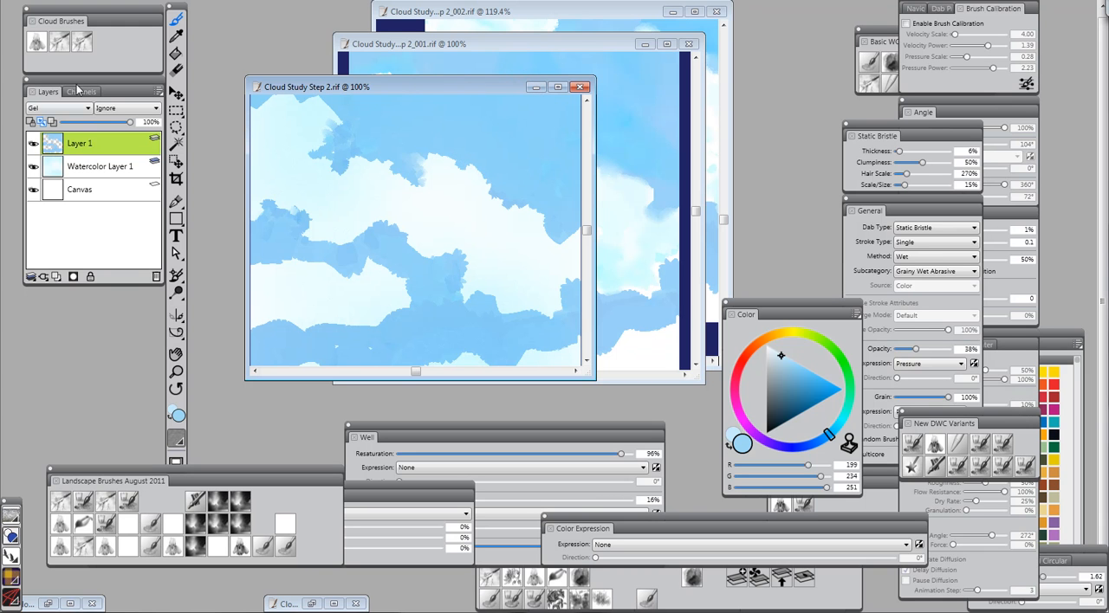
click(57, 49)
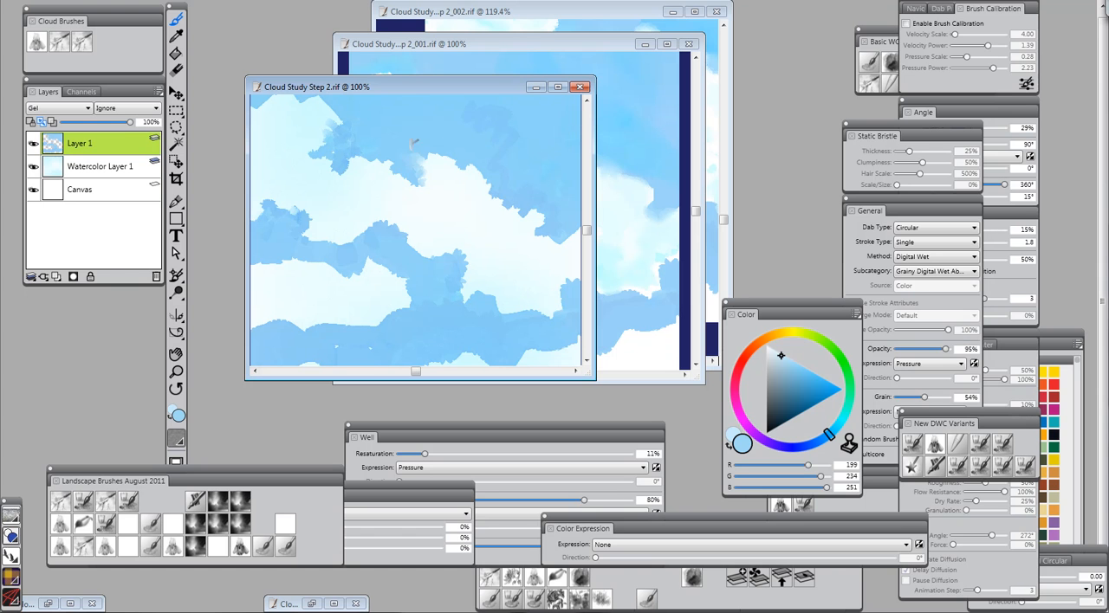
mouse_move(432, 137)
mouse_down()
mouse_move(414, 190)
mouse_move(444, 178)
mouse_move(438, 198)
mouse_move(426, 192)
mouse_up()
drag(329, 139, 323, 147)
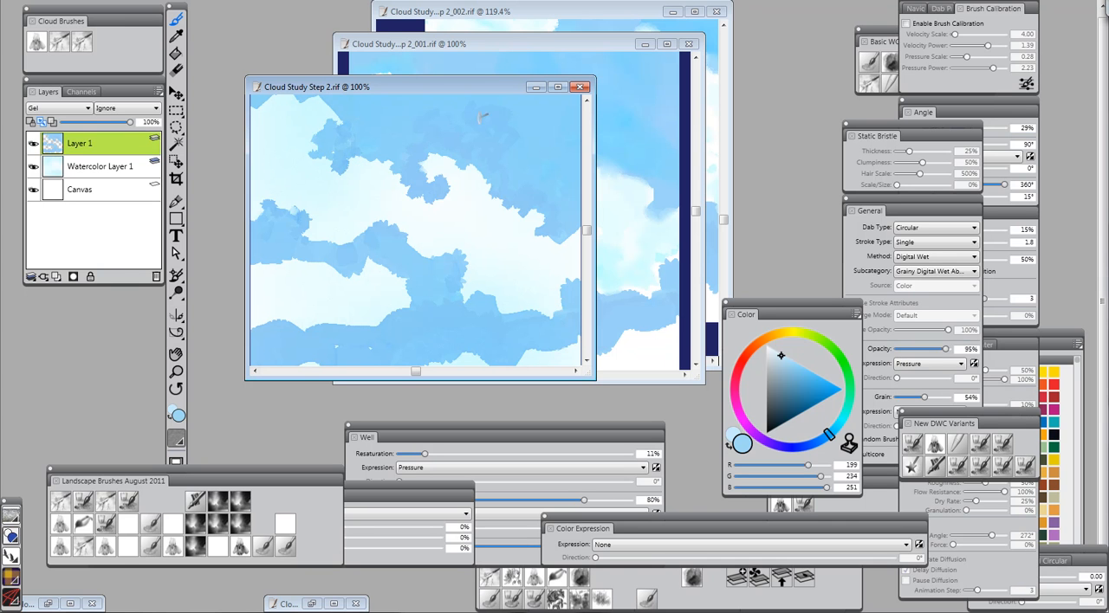
Switch to the Cloud Study document ending in 2_001.rif and choose the DWC WIW Blender brush from the brush library
click(533, 42)
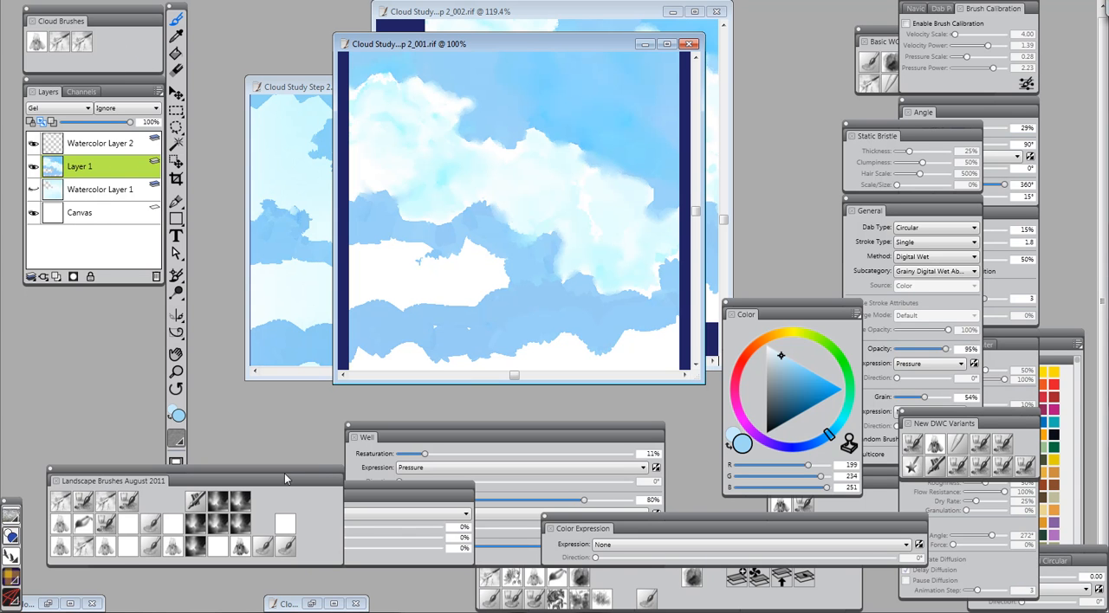
click(284, 520)
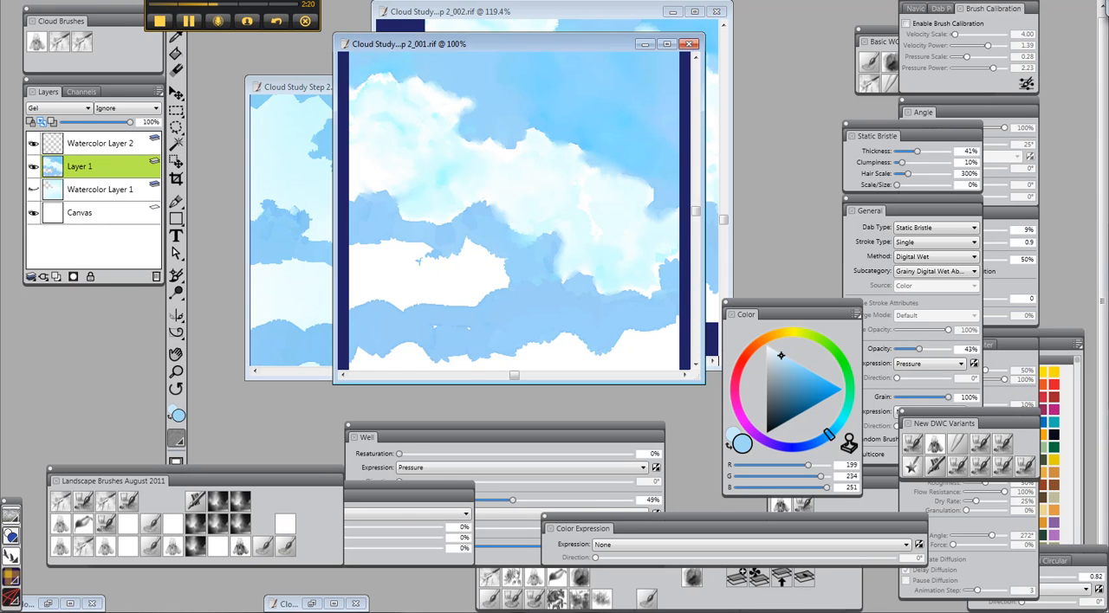
key(ctrl+b)
click(104, 333)
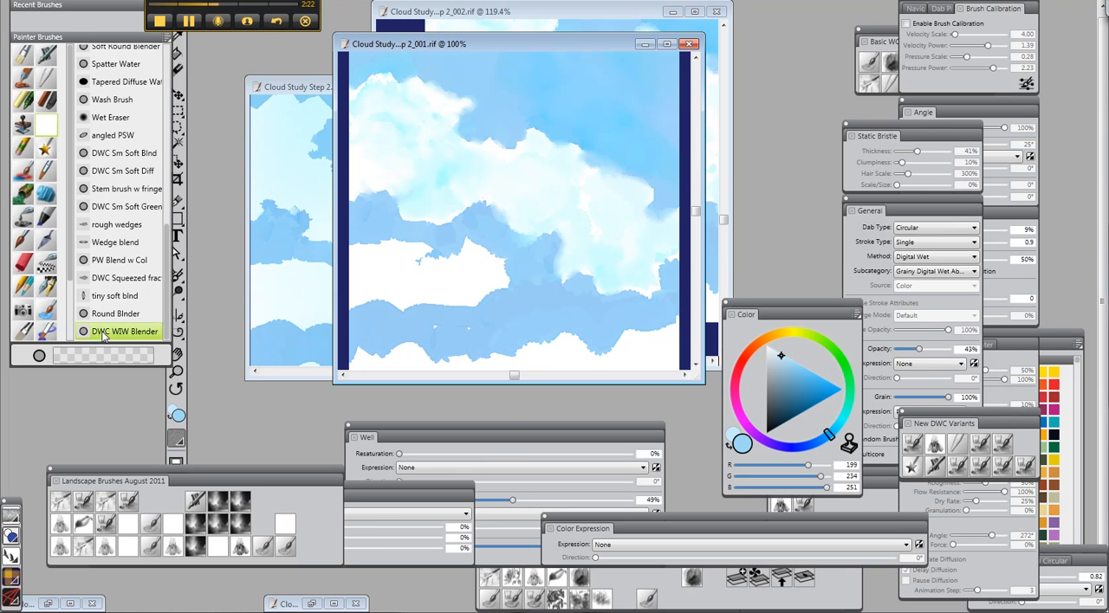
mouse_move(223, 7)
mouse_down()
mouse_move(73, 380)
mouse_move(55, 358)
mouse_up()
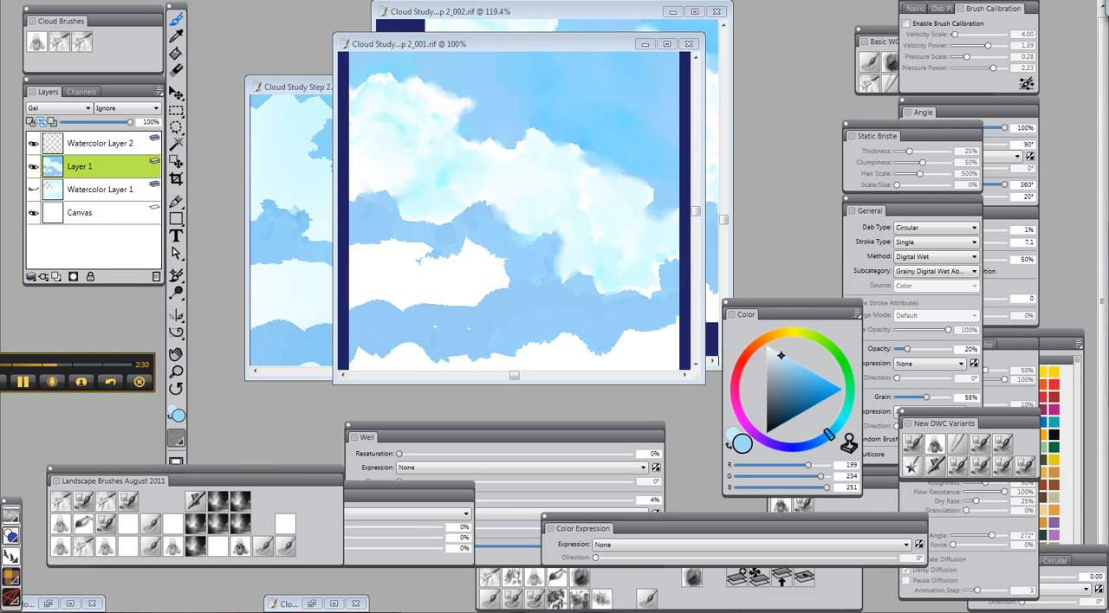
click(398, 132)
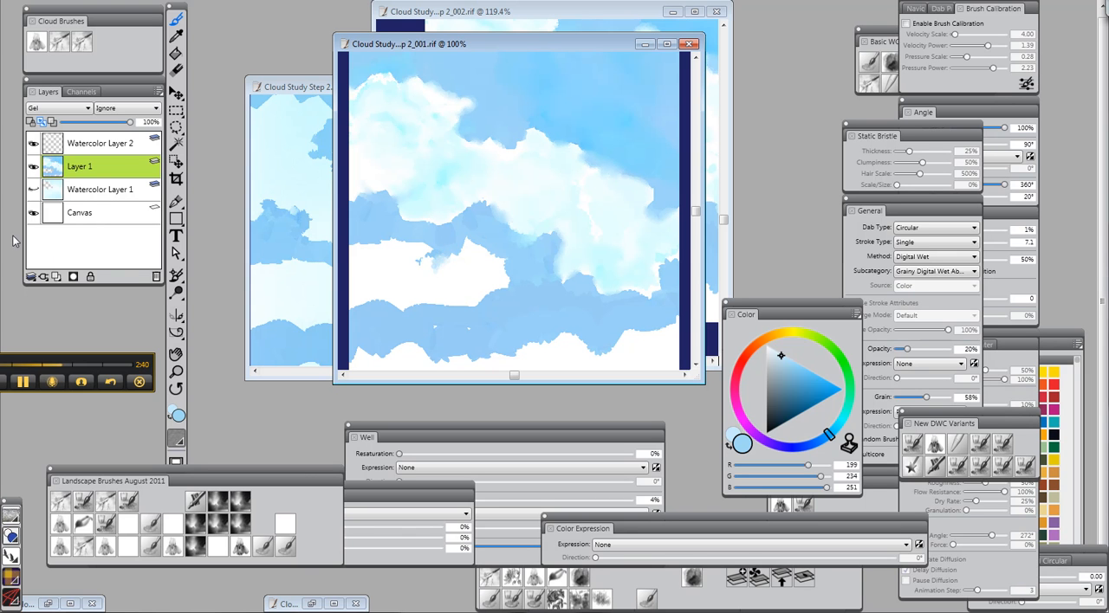
Blend the hard blue-white edge along the slope and tip of the lower white cloud's peak on Layer 1
click(178, 372)
click(458, 261)
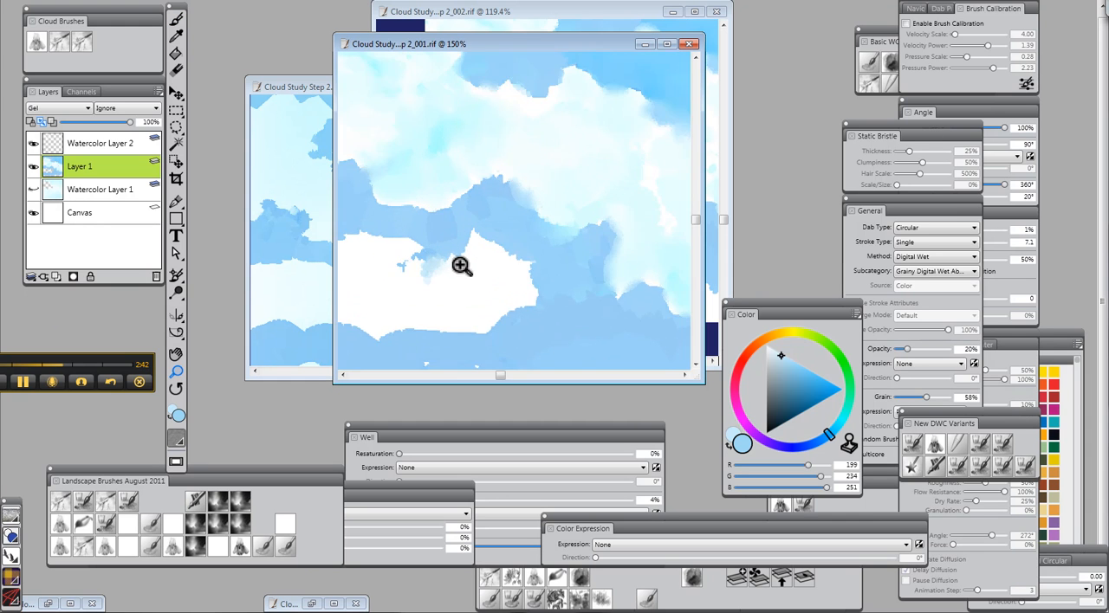
click(459, 268)
click(460, 275)
click(464, 279)
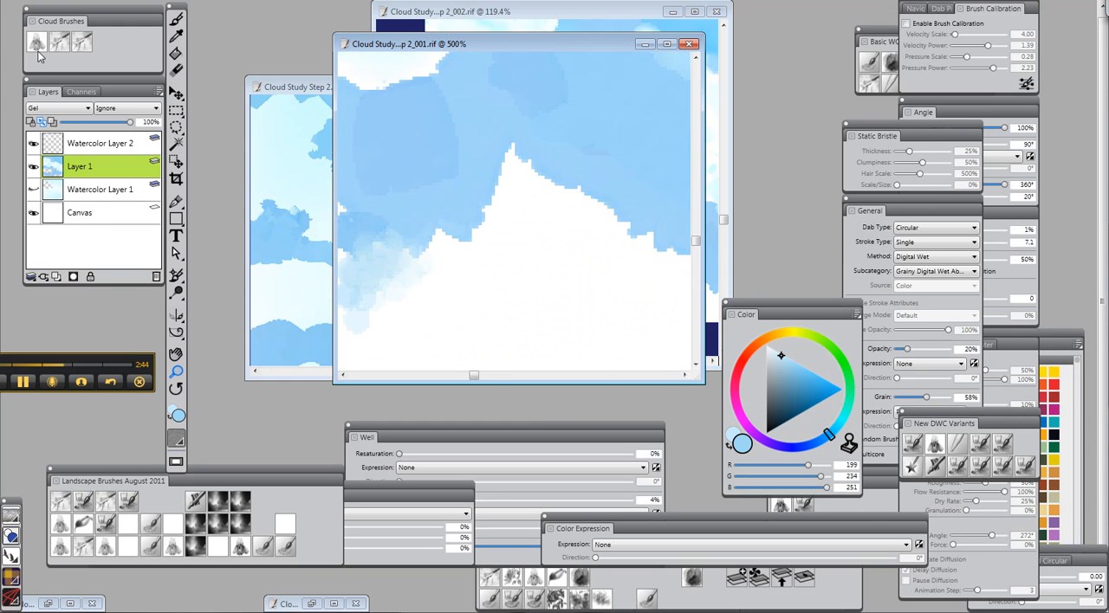
click(177, 19)
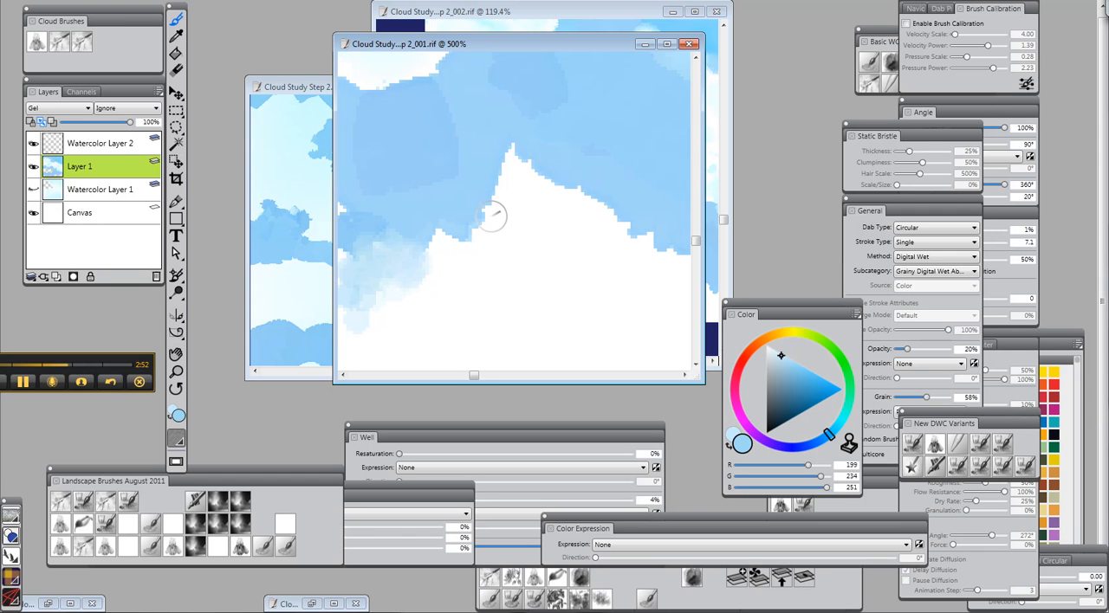
mouse_move(484, 214)
mouse_down()
mouse_move(505, 177)
mouse_move(460, 245)
mouse_move(469, 237)
mouse_up()
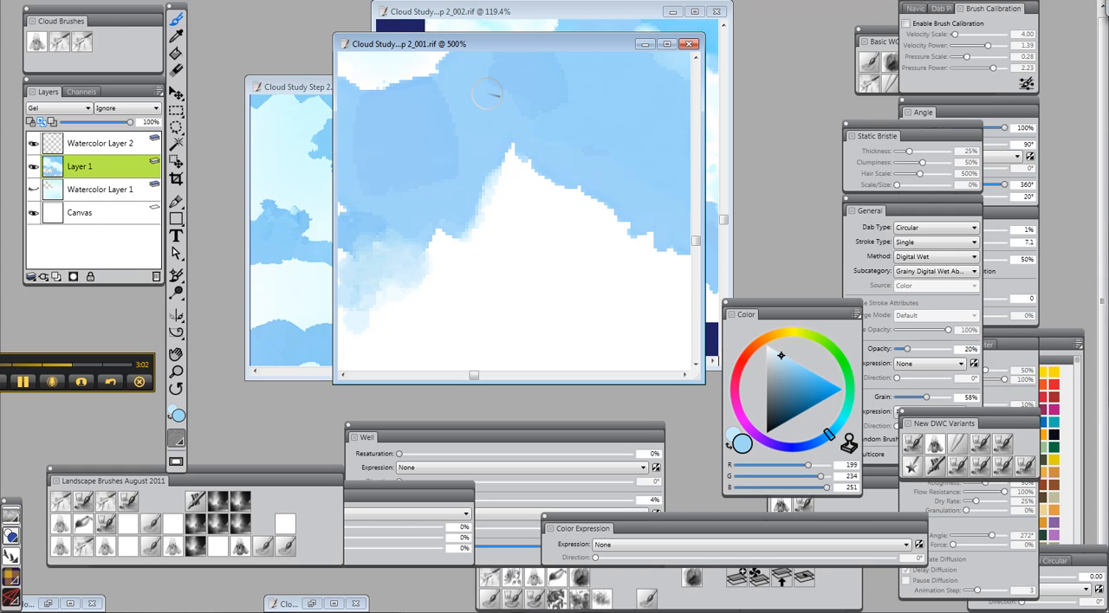
mouse_move(507, 173)
mouse_down()
mouse_move(503, 208)
mouse_move(474, 197)
mouse_move(462, 220)
mouse_move(492, 199)
mouse_move(441, 169)
mouse_move(440, 131)
mouse_move(500, 224)
mouse_up()
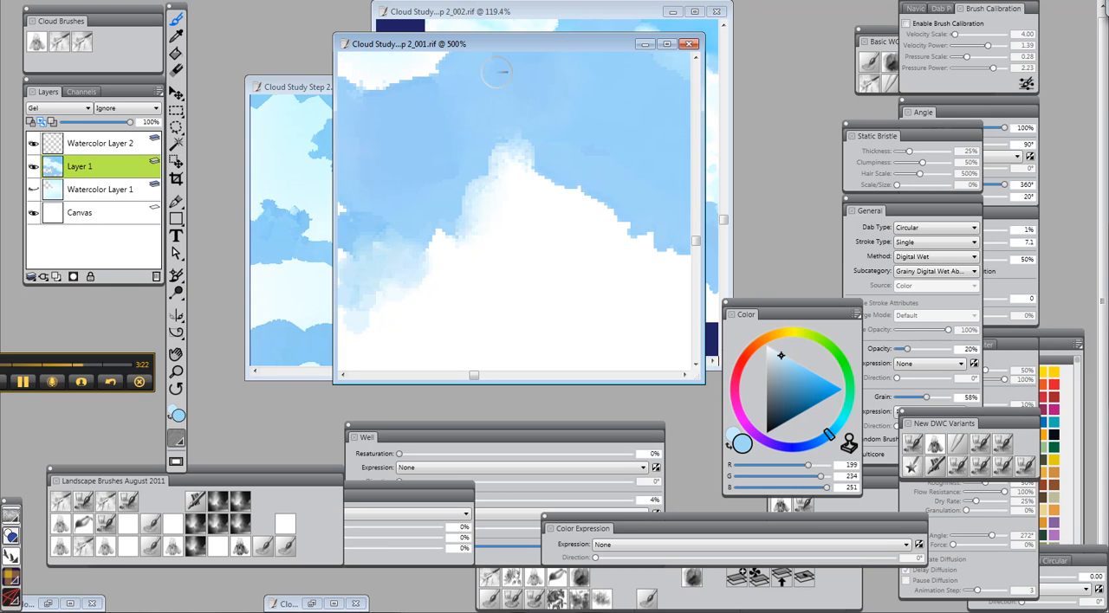
Examine the softened edge of the upper cloud up close, the whole painting, and the blender's Well settings
drag(695, 242, 694, 168)
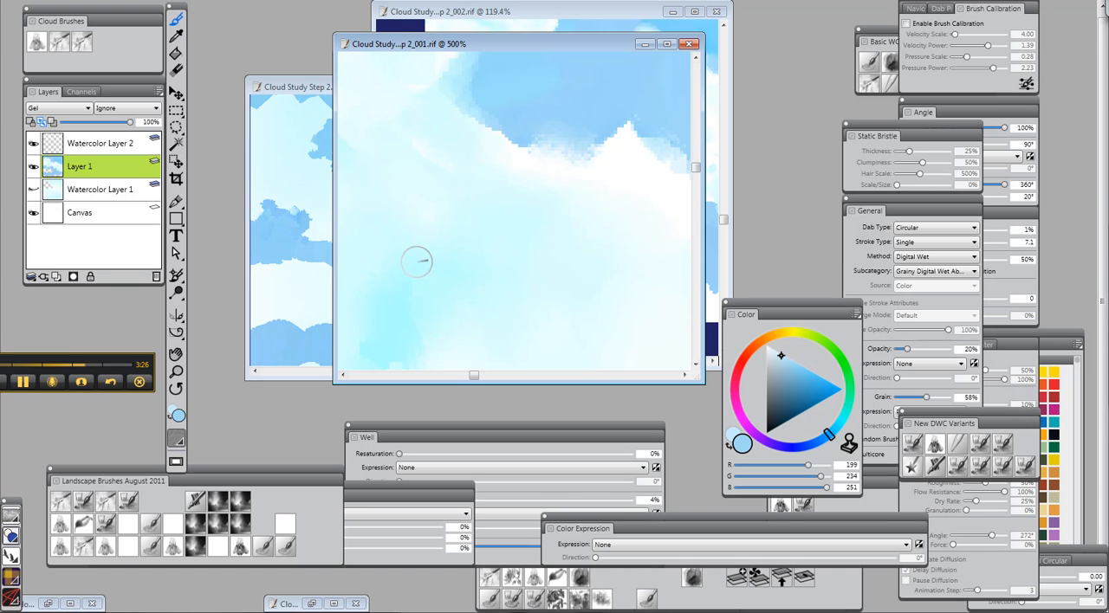
click(177, 372)
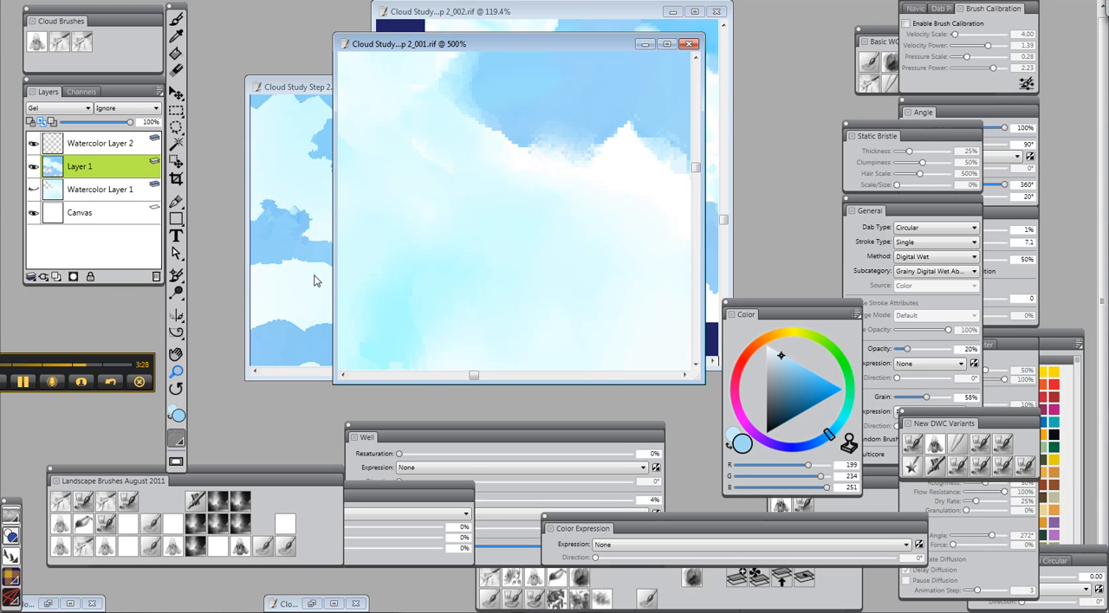
click(543, 229)
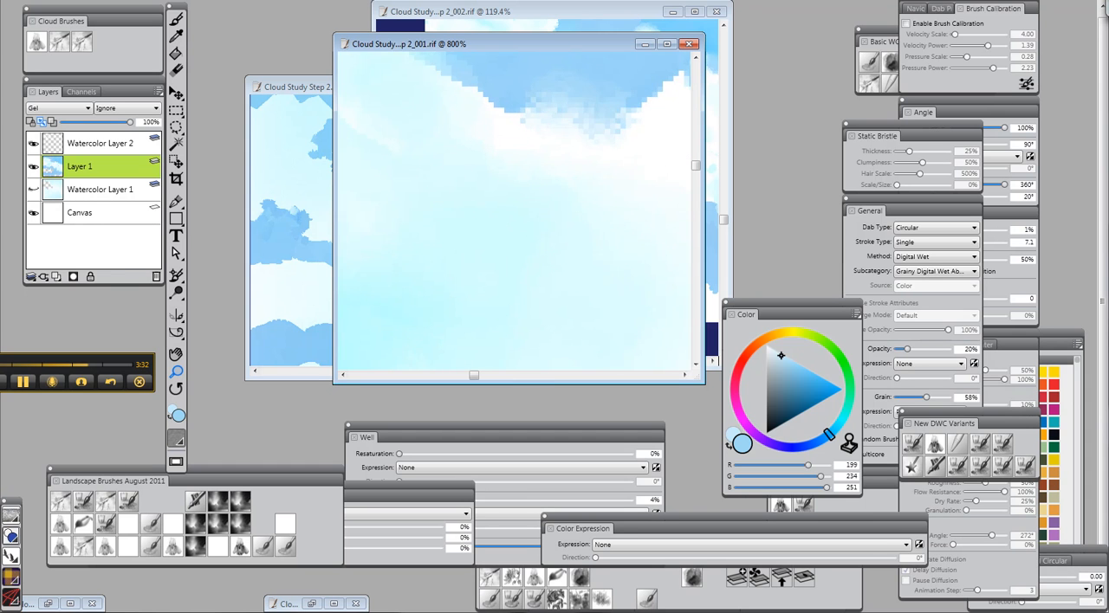
key(ctrl+0)
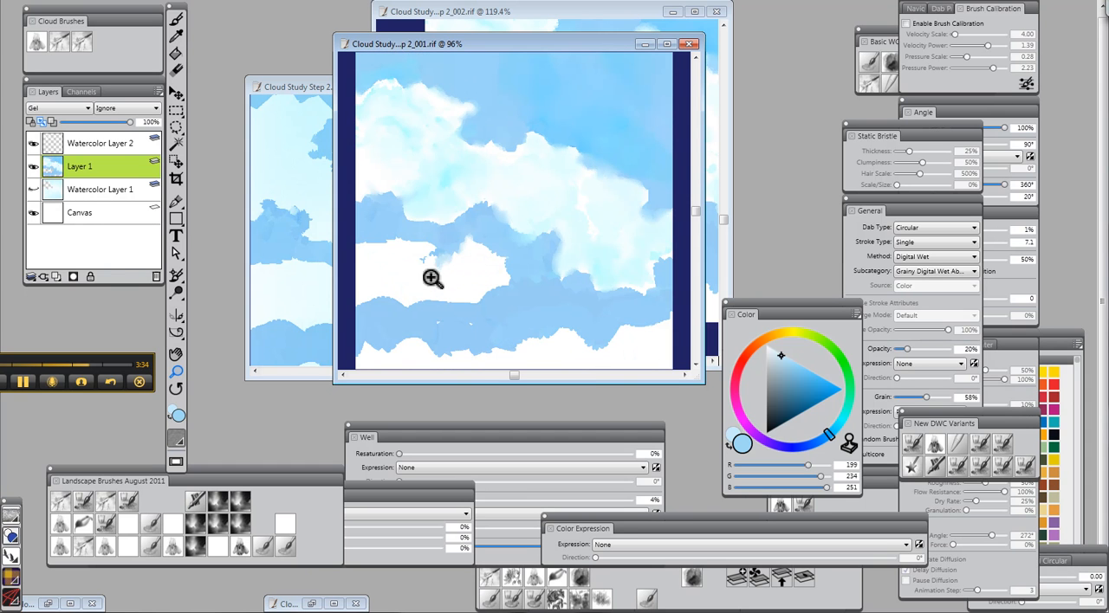
click(584, 213)
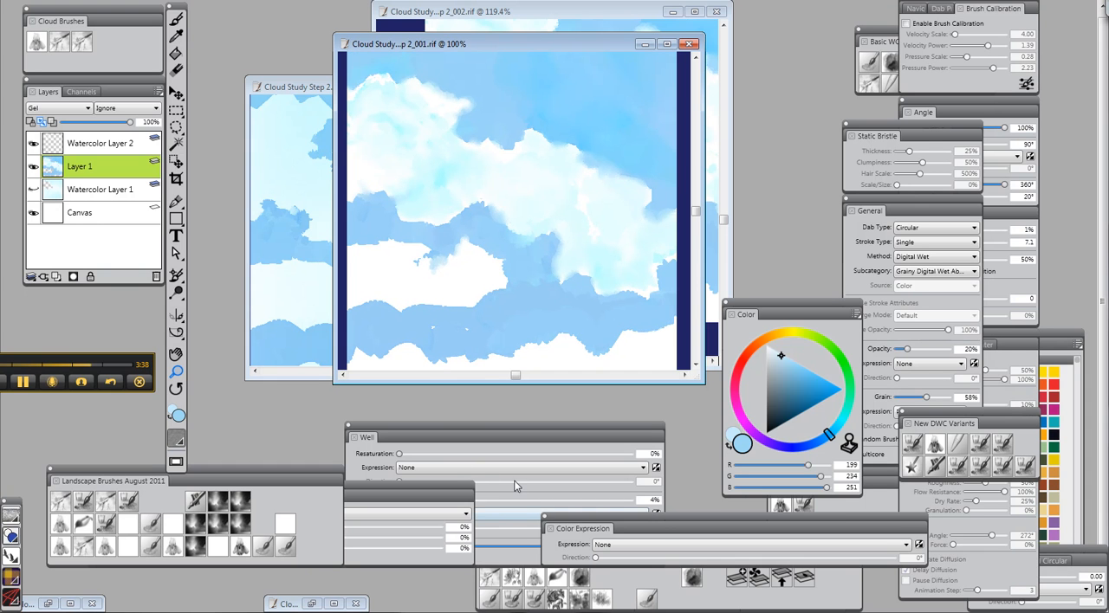
click(401, 456)
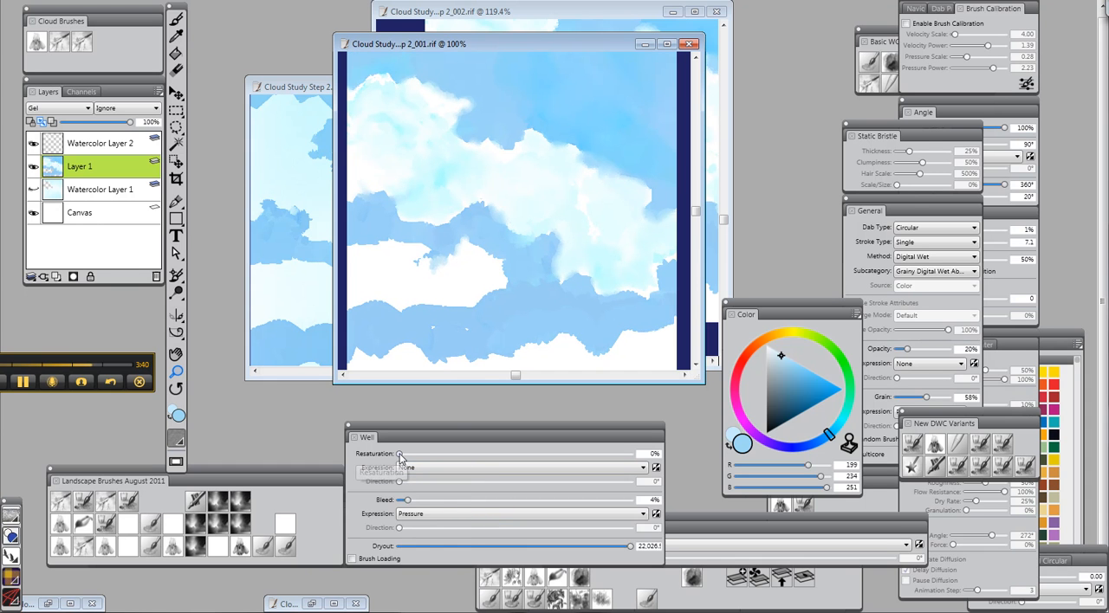
With the third cloud brush, pull pale blue texture through the left side of the large upper cloud on Layer 1
click(80, 41)
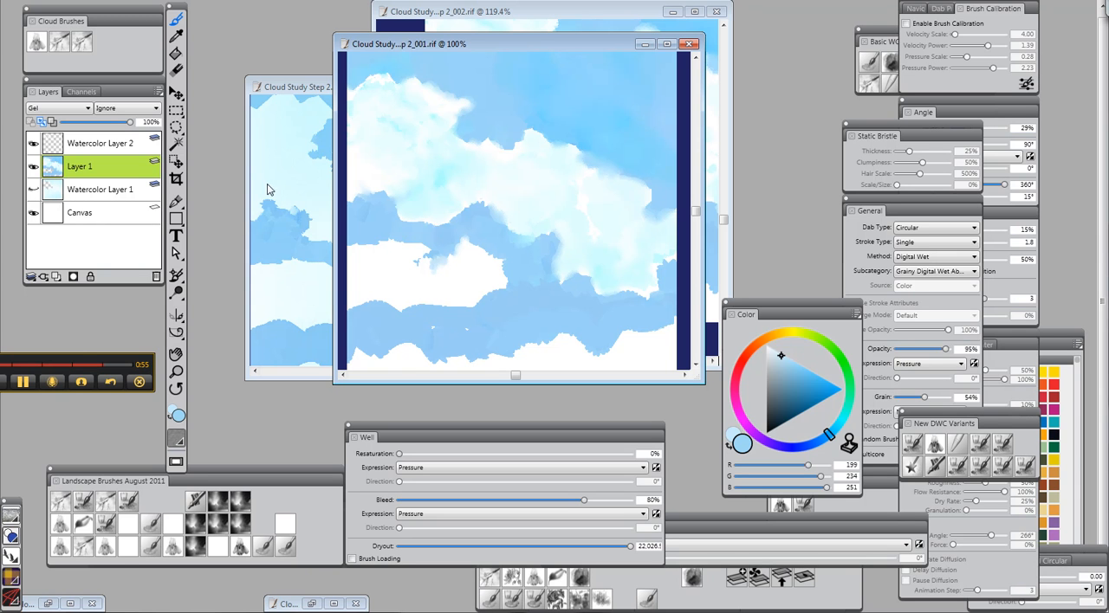
click(176, 373)
click(379, 115)
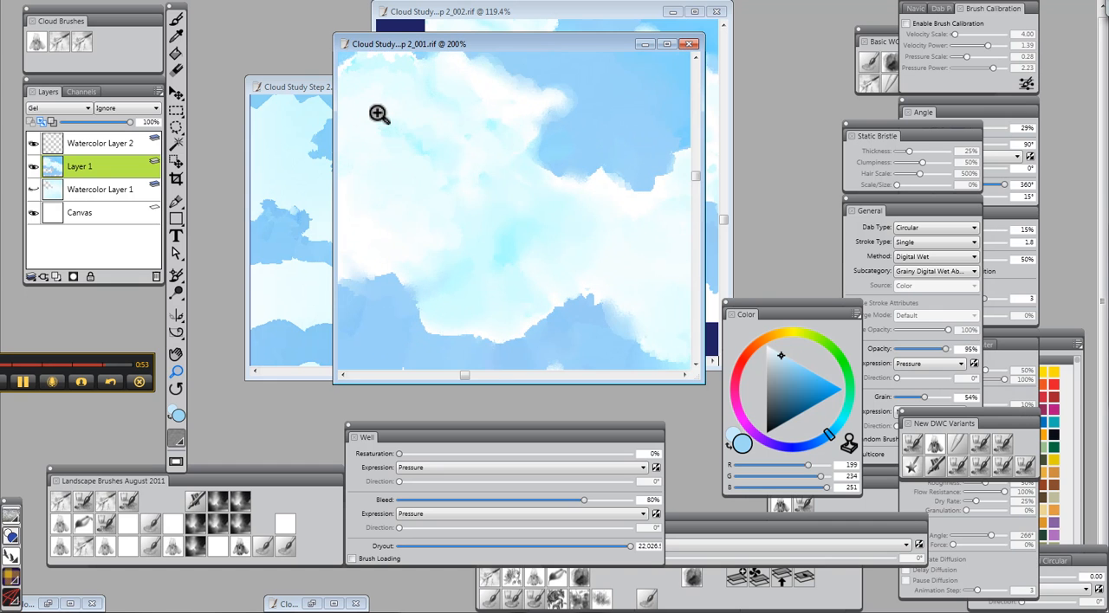
drag(696, 175, 696, 168)
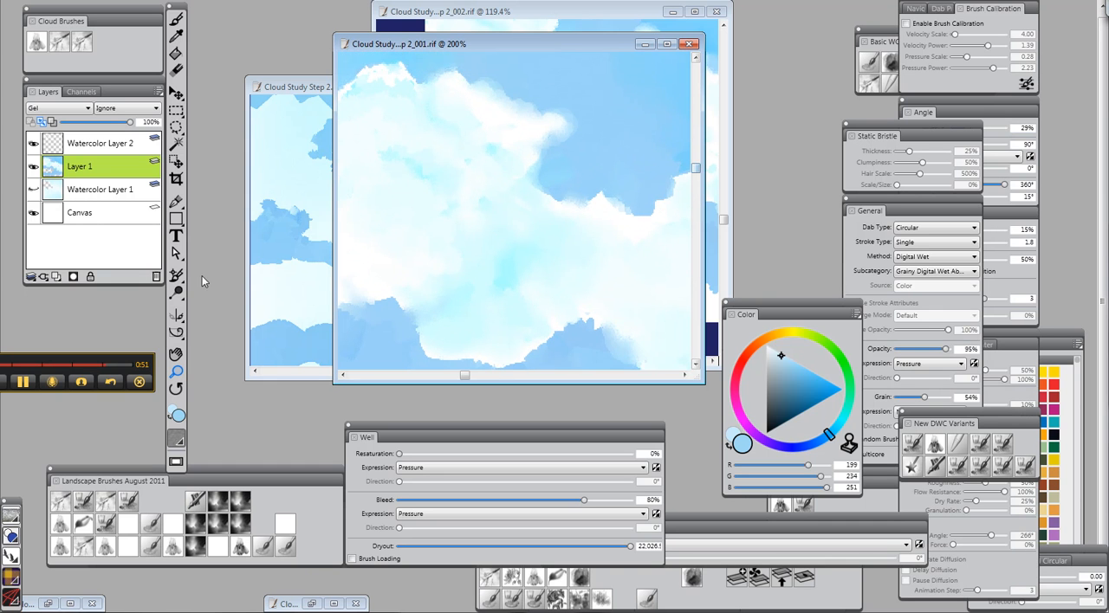
click(176, 355)
drag(428, 176, 499, 226)
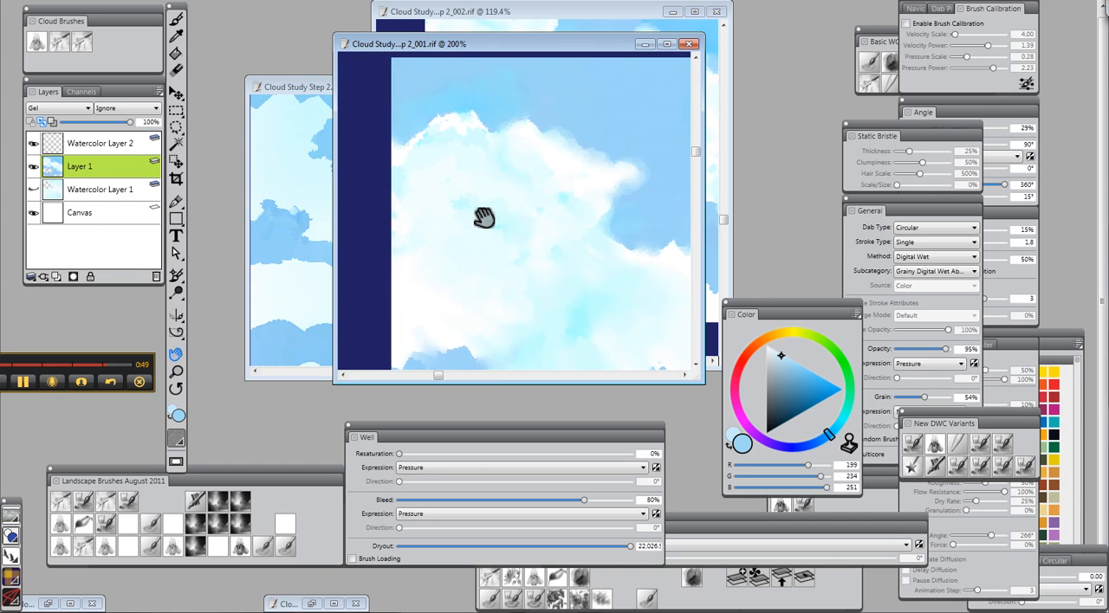
click(176, 19)
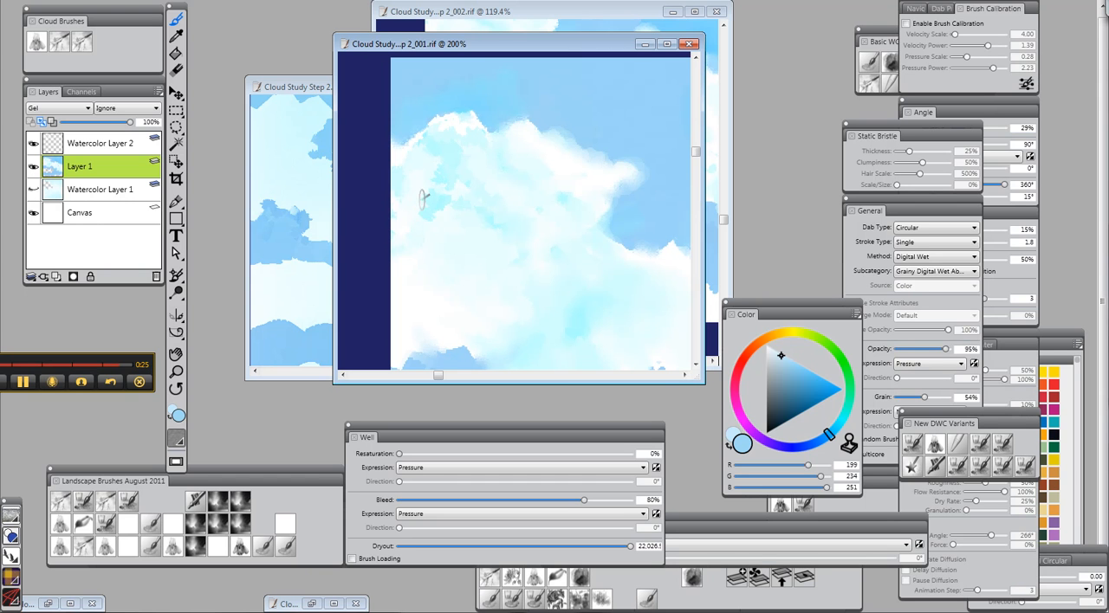
drag(428, 209, 423, 218)
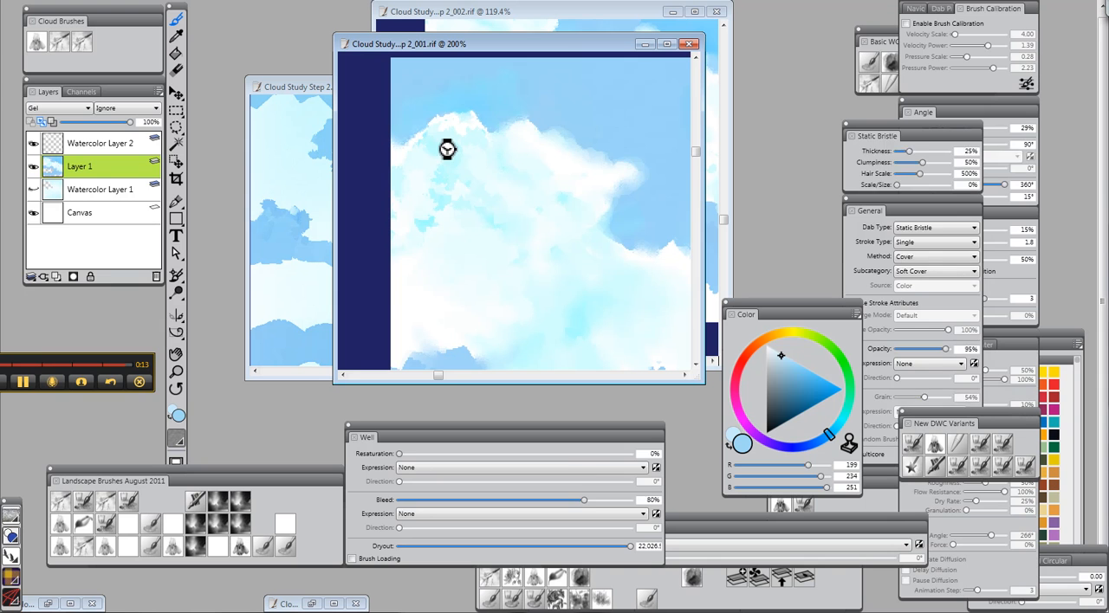
Switch back to the DWC WIW Blender brush from the brush library
key(ctrl+b)
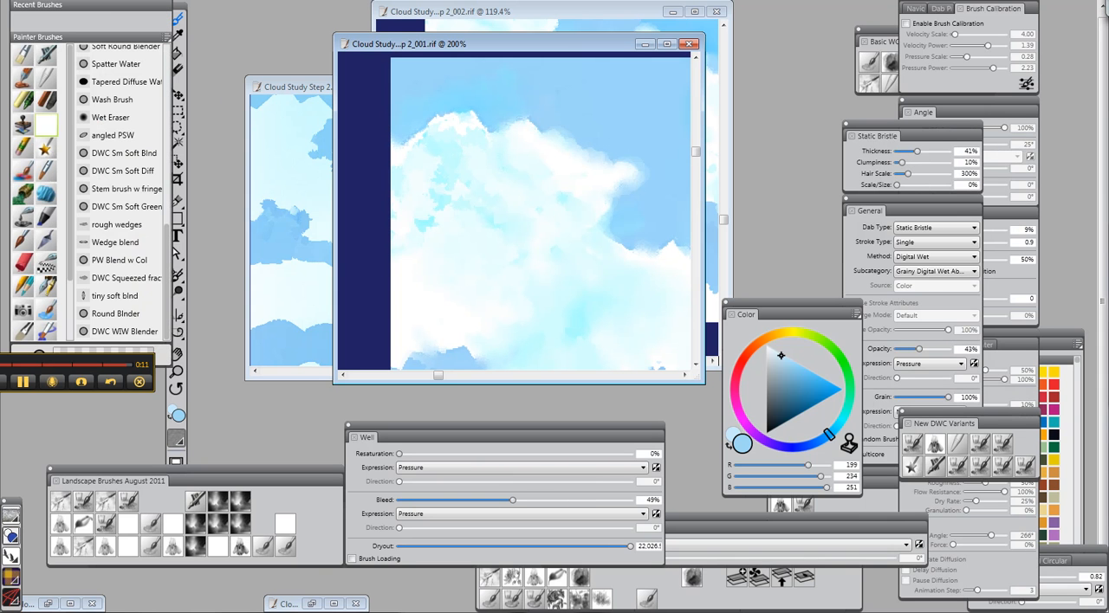
click(130, 333)
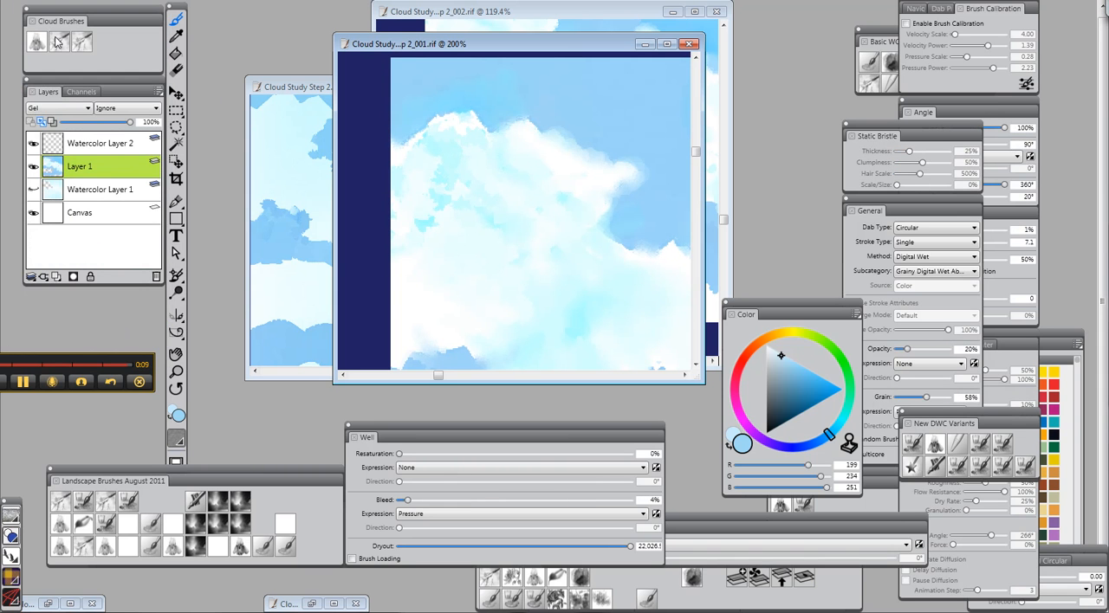